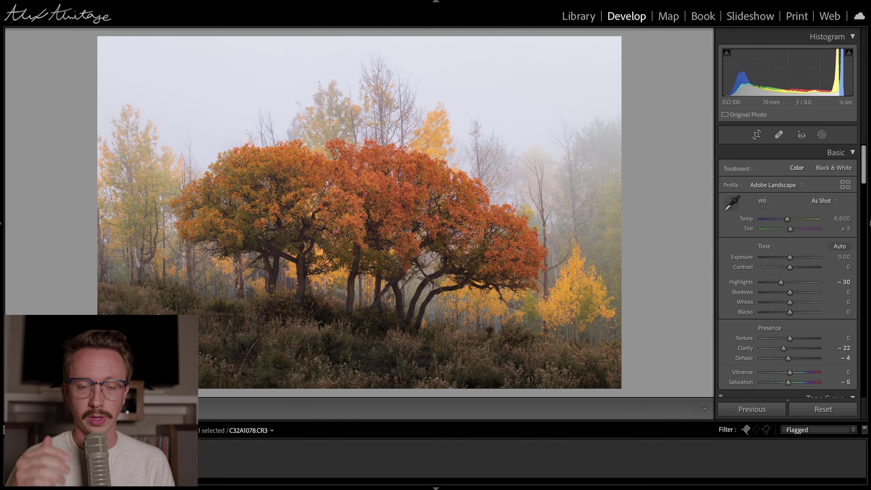
Step: Create a virtual copy of the photo with its develop settings reset, and assign it the Adobe Landscape profile
key("ctrl+apostrophe")
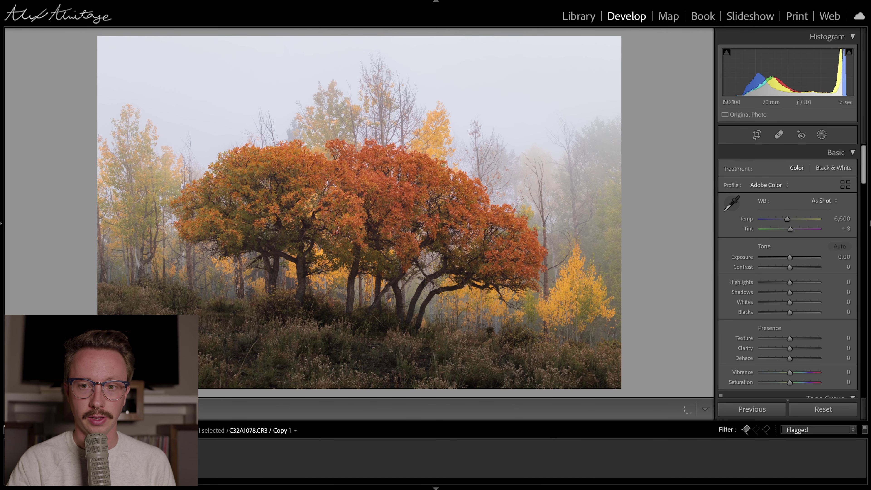
key("ctrl+shift+r")
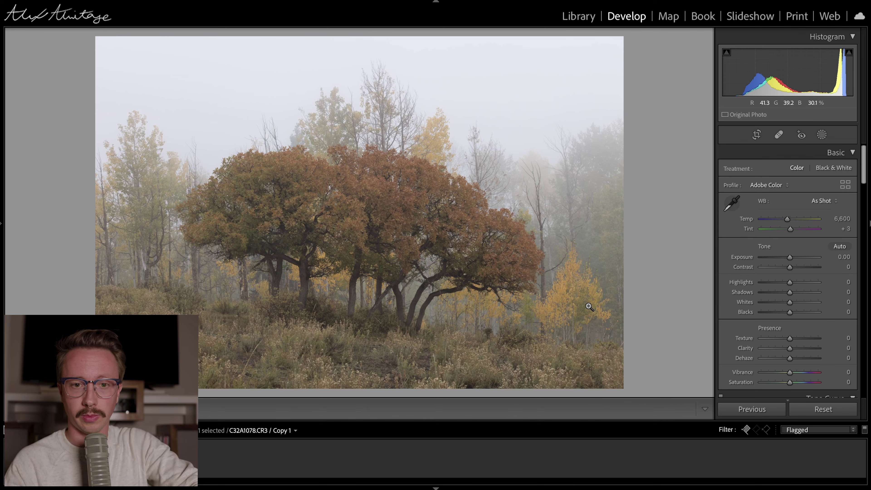
left_click(775, 186)
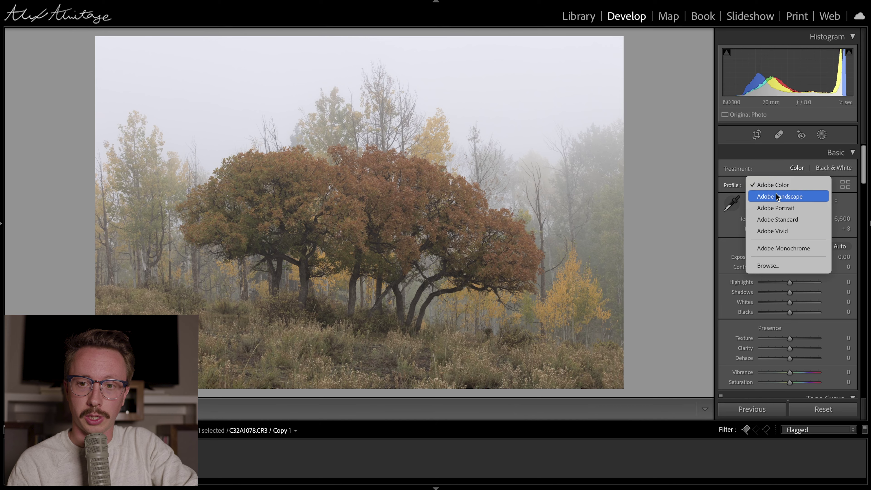
left_click(778, 196)
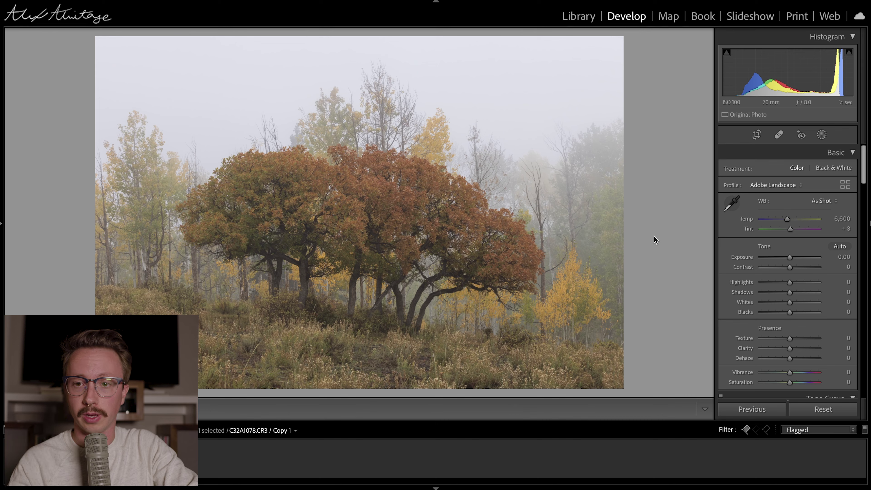
Step: In the camera calibration, set the Blue Primary saturation to +100 and its hue to −9
left_click_drag(863, 171, 869, 395)
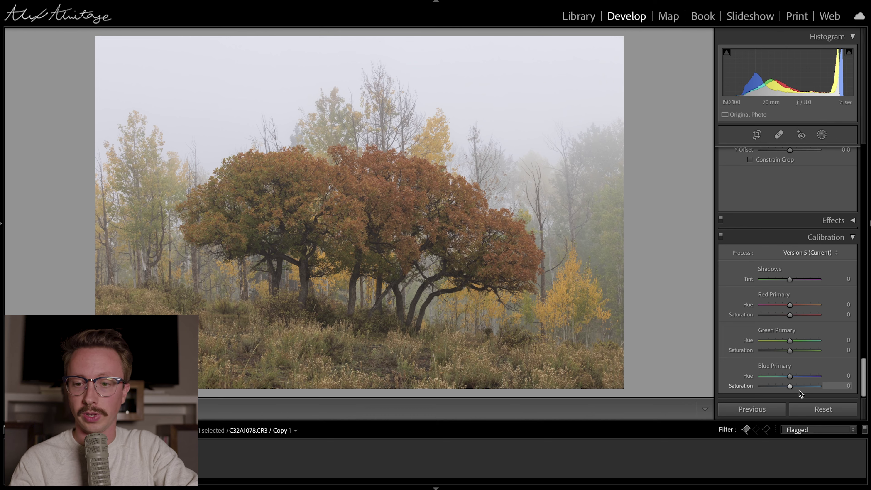
left_click_drag(791, 387, 827, 389)
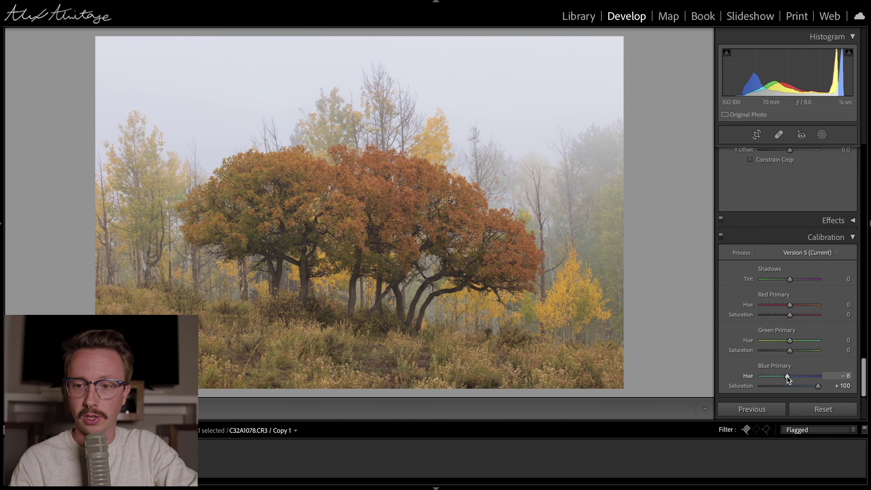
left_click_drag(787, 378, 787, 378)
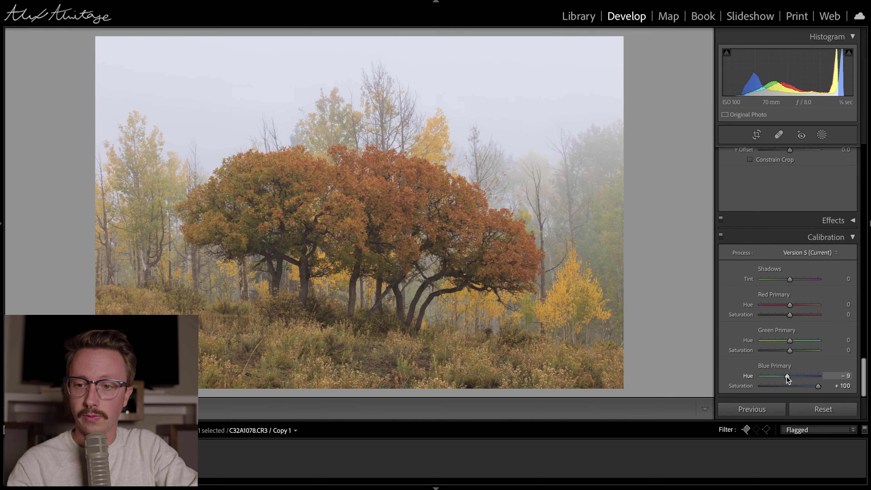
Step: Apply the Strong Contrast point curve to the photo's tone curve
scroll(825, 364, "up", 10)
scroll(825, 364, "up", 10)
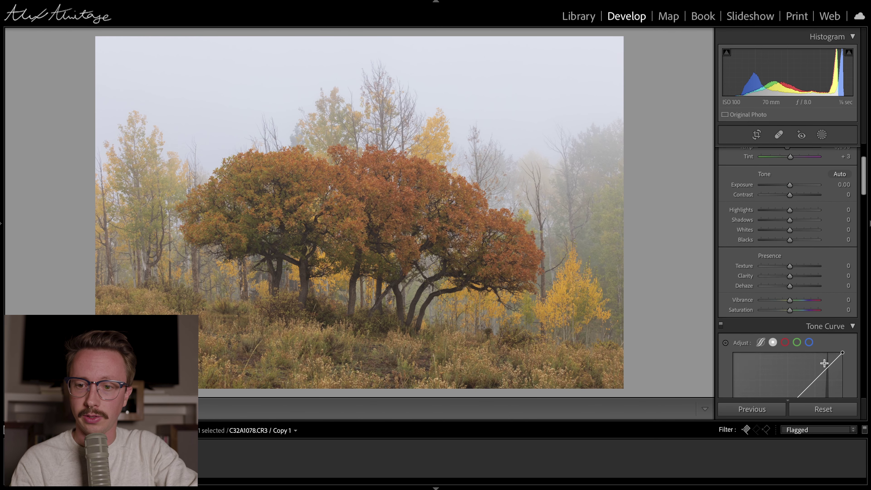
scroll(824, 362, "down", 3)
left_click(784, 390)
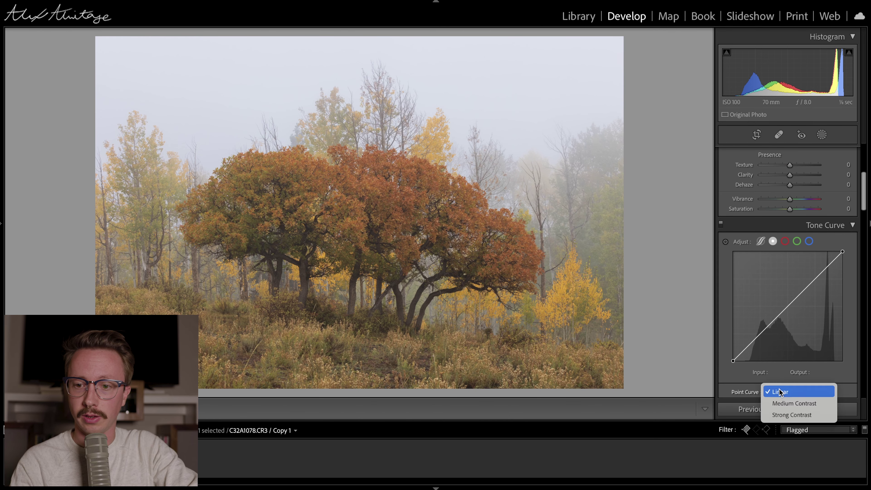
left_click(781, 415)
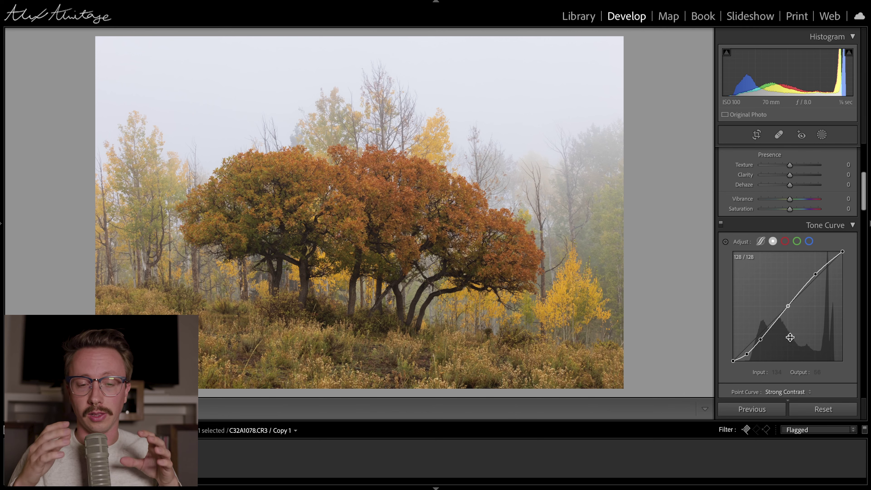
Step: Add a slightly tilted linear gradient mask over the grassy foreground, fading out around the base of the tree trunks
scroll(788, 306, "up", 5)
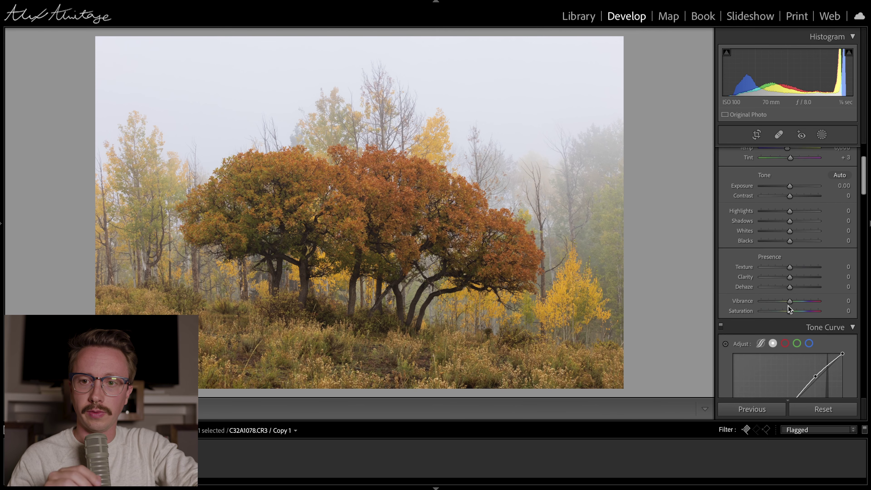
scroll(788, 306, "up", 2)
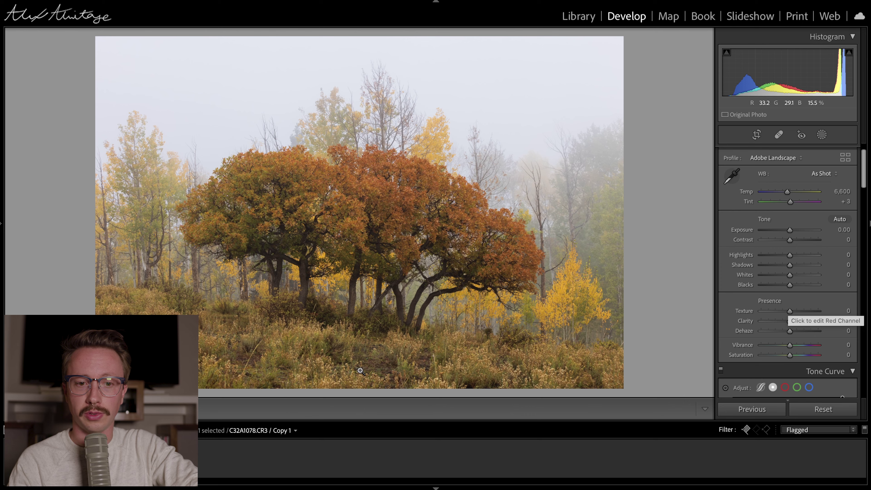
left_click(822, 134)
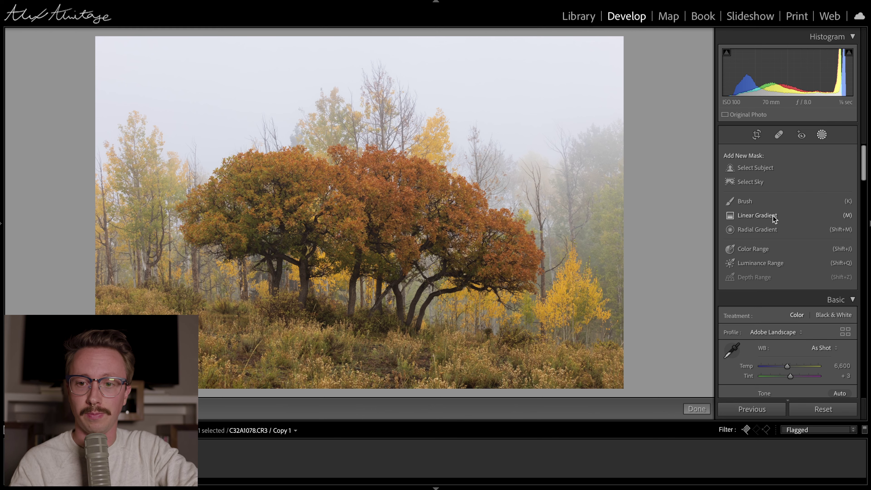
left_click(772, 215)
left_click_drag(318, 341, 325, 283)
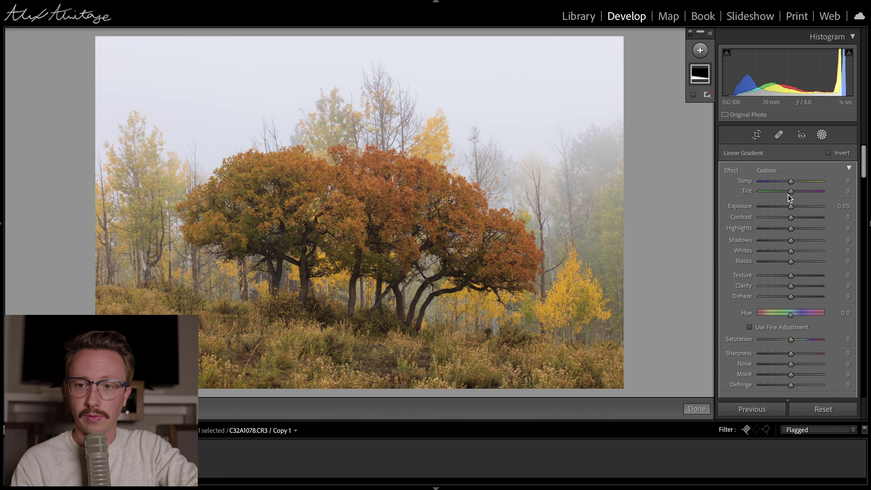
Step: Darken the foreground gradient mask with exposure −0.54 and shadows −38
left_click_drag(790, 207, 787, 208)
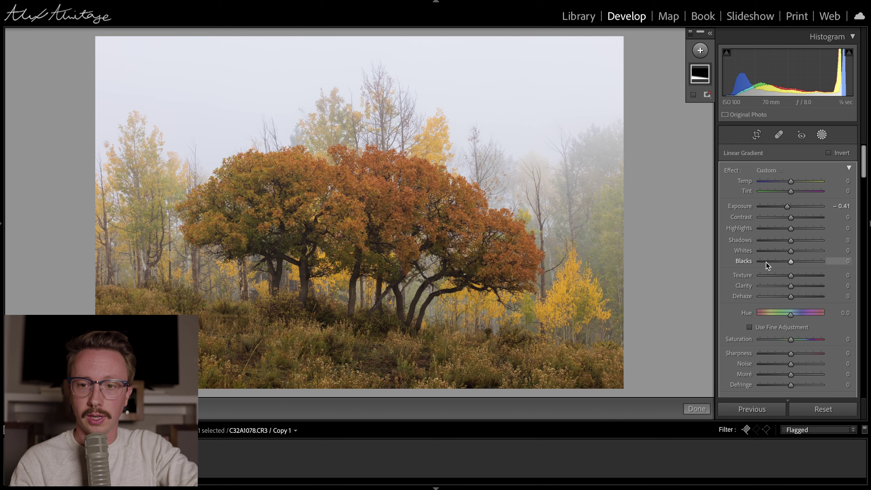
left_click(777, 240)
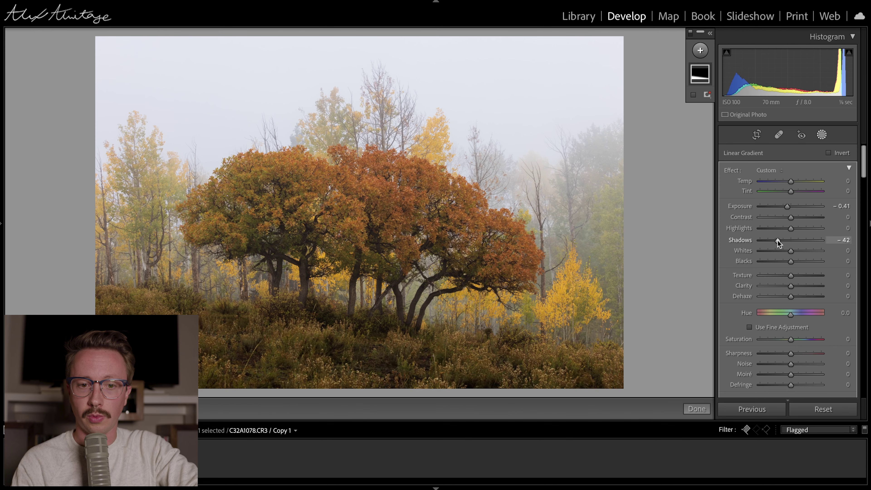
double_click(777, 240)
left_click(785, 207)
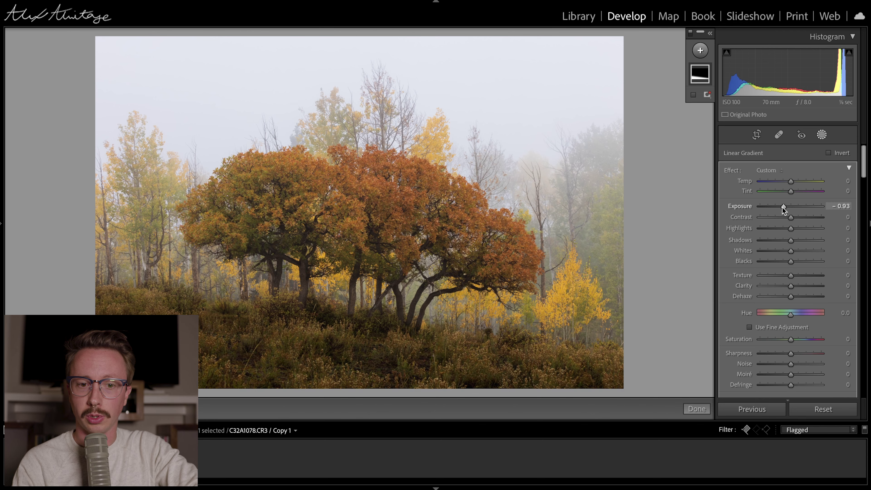
left_click_drag(784, 207, 786, 208)
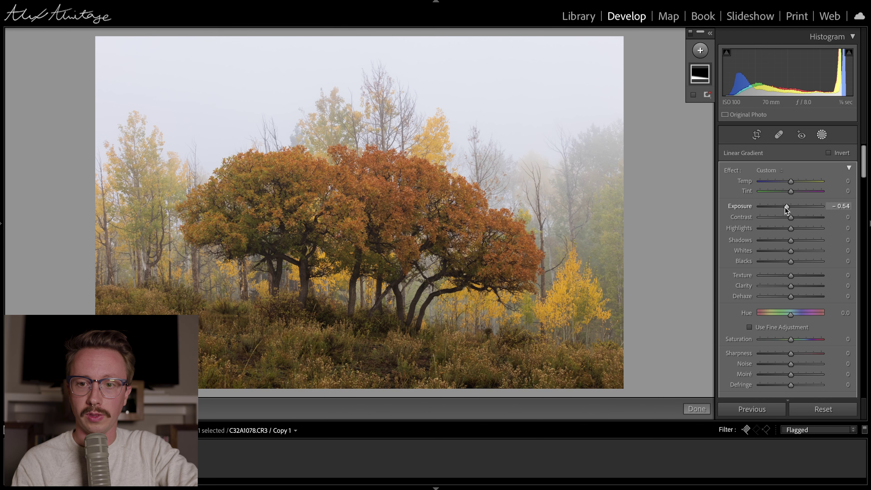
left_click(781, 240)
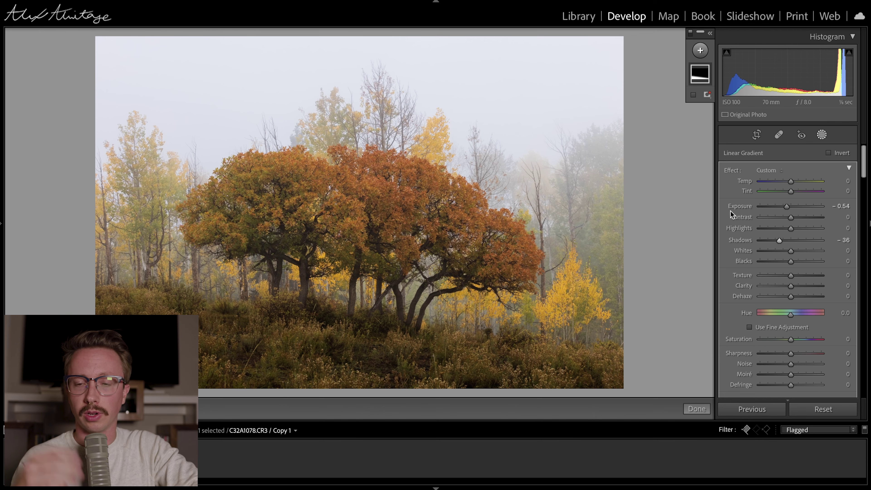
left_click_drag(779, 239, 779, 240)
Step: Lower the foreground gradient mask's saturation to −32
left_click_drag(791, 340, 782, 339)
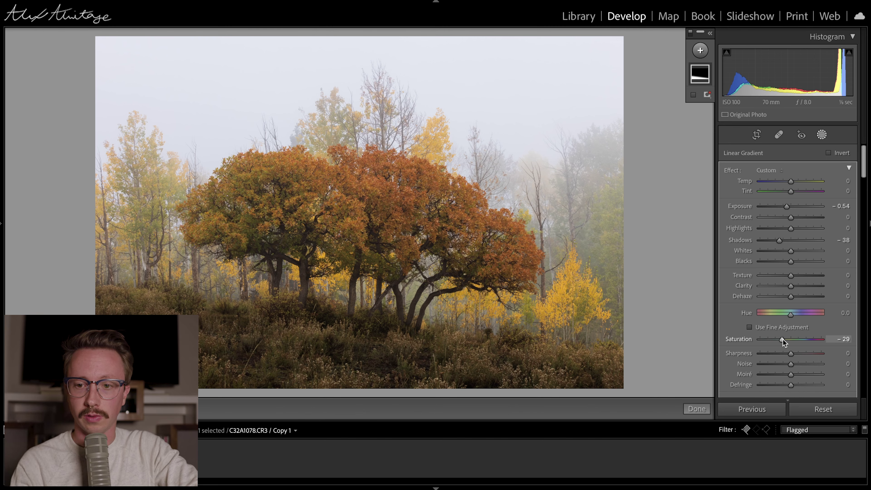
left_click_drag(782, 338, 780, 339)
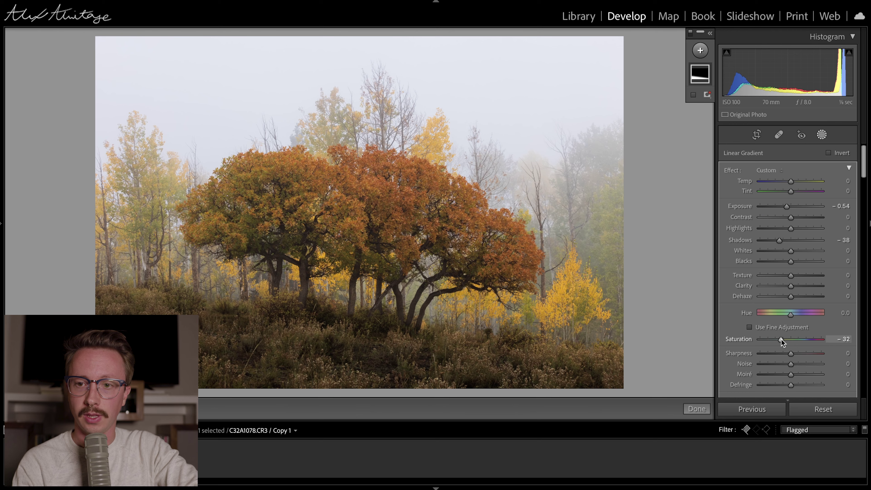
mouse_move(377, 194)
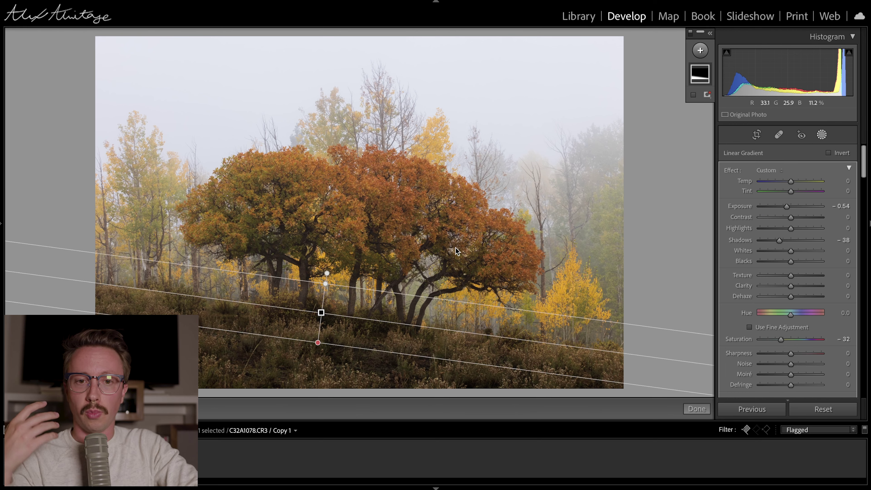
Step: Add a color range mask sampled from the orange-red leaves in the middle of the main tree
left_click(699, 53)
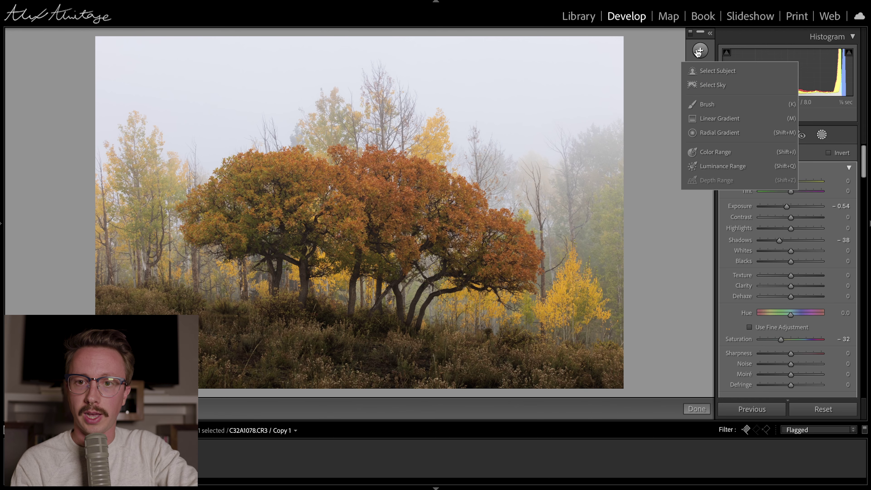
left_click(714, 152)
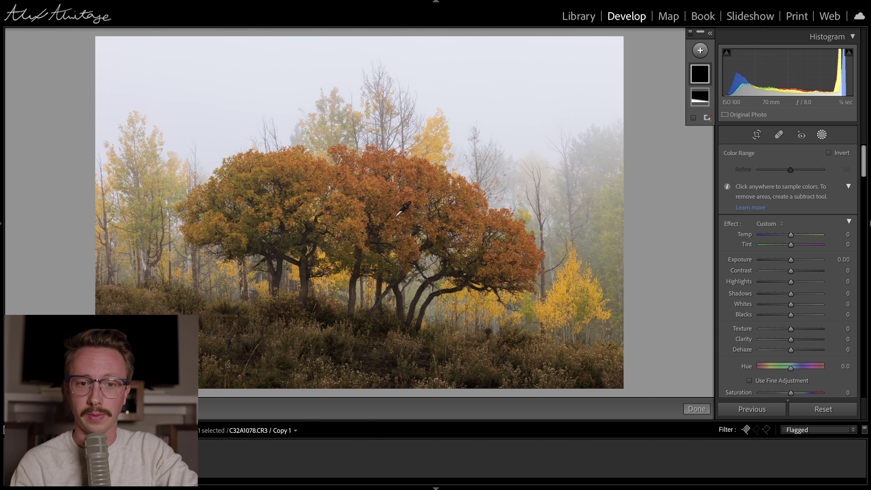
left_click(414, 246)
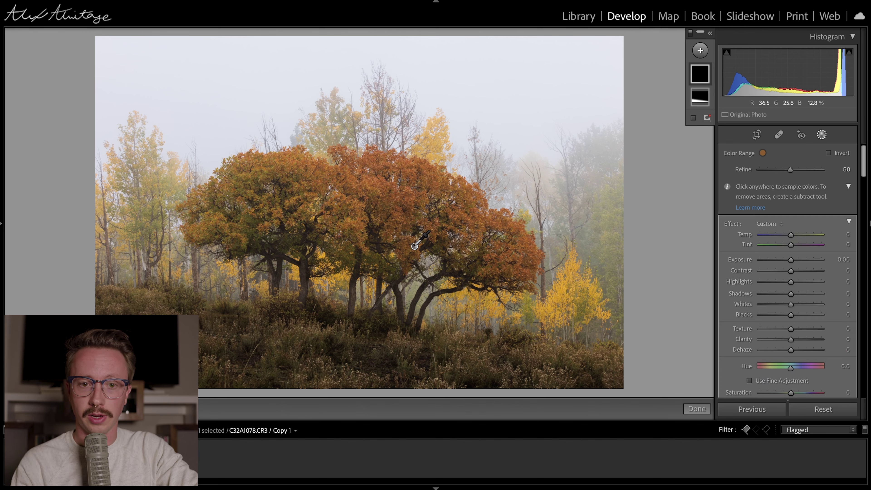
left_click(411, 213)
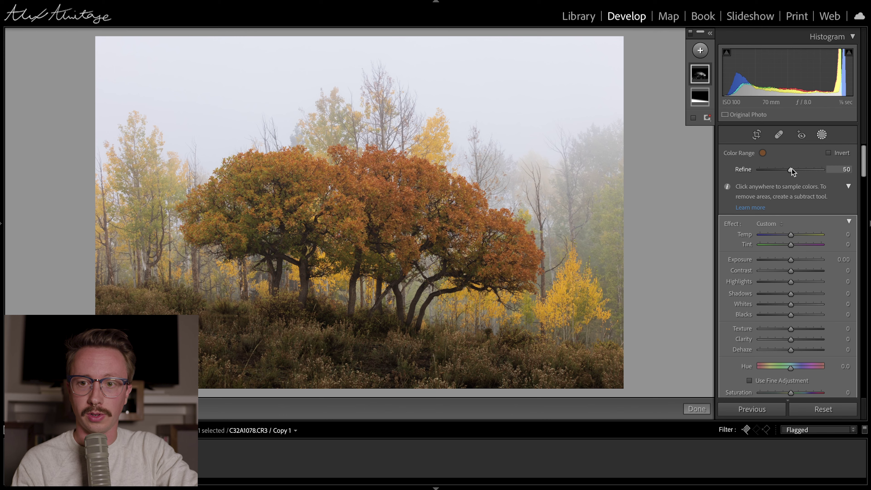
Step: Refine the color range mask to 39 while checking its coverage with the mask overlay, and hide the overlay again
key("o")
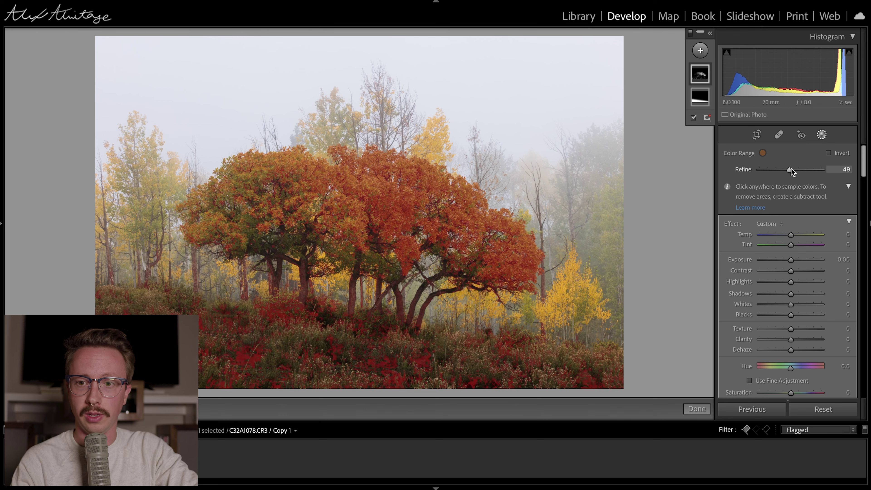
left_click_drag(789, 169, 785, 171)
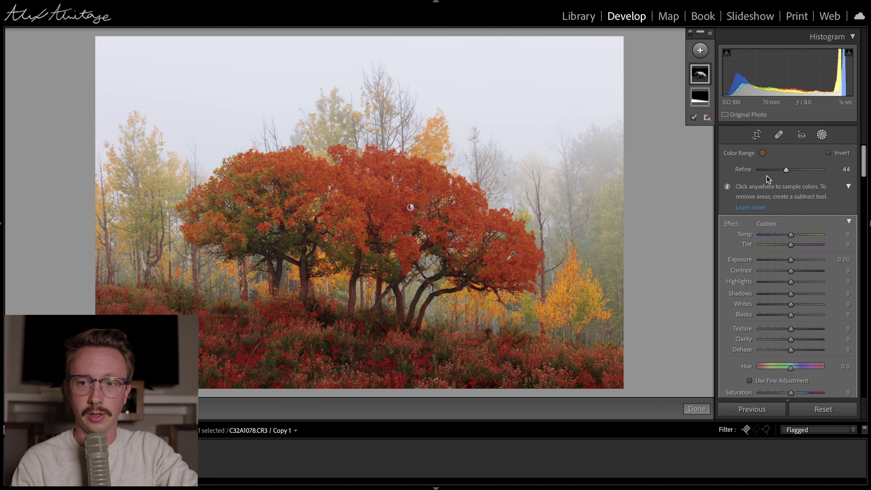
left_click_drag(786, 170, 784, 169)
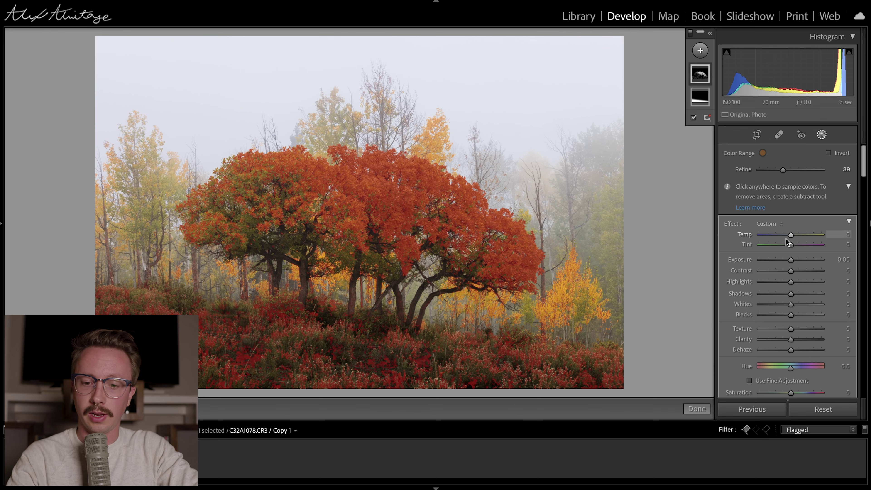
key("o")
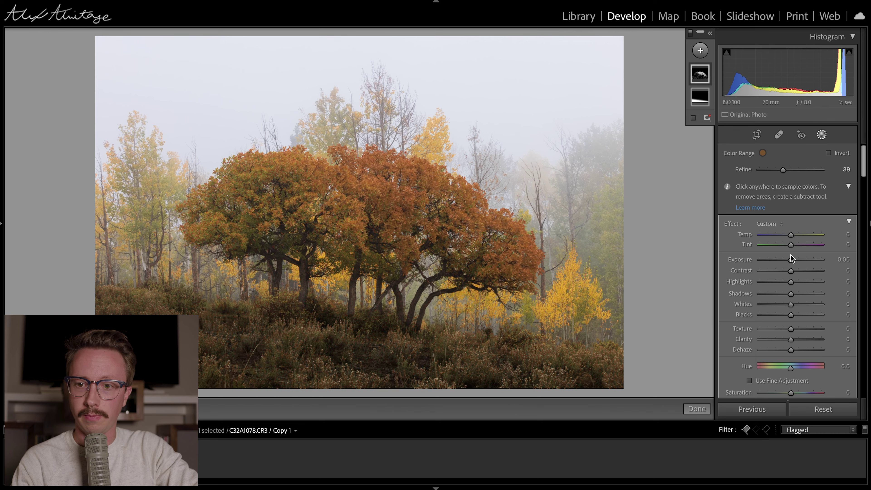
Step: Adjust the color range mask to tint 20, exposure 0.17, highlights −39, whites 40, clarity 13 and dehaze 22
left_click_drag(792, 244, 798, 245)
left_click_drag(796, 309, 803, 304)
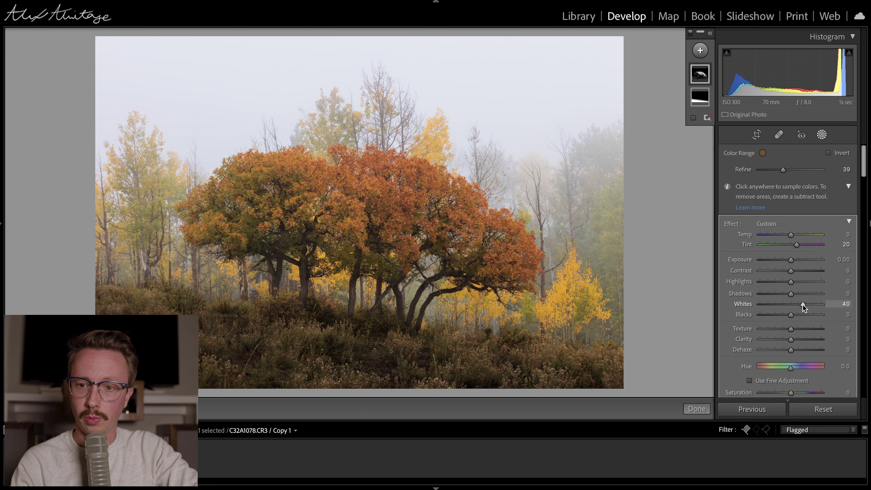
left_click_drag(791, 350, 794, 339)
left_click_drag(790, 281, 793, 260)
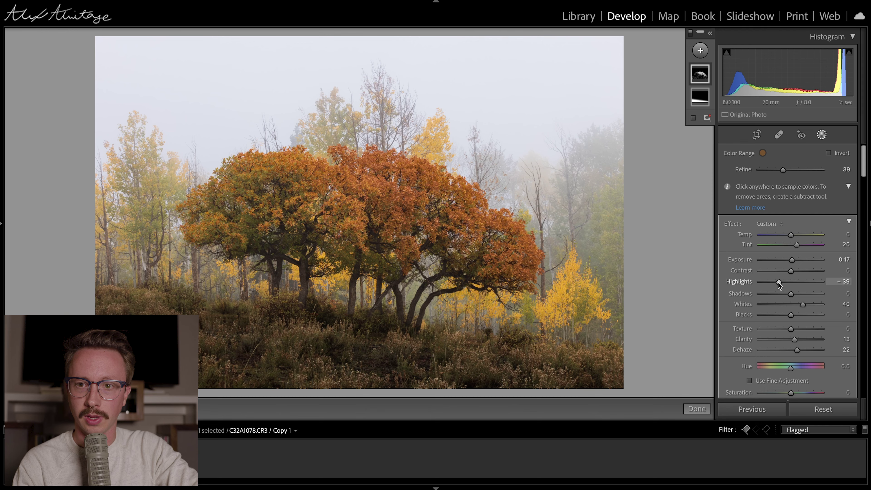
Step: Delete the color range mask and undo the deletion
key("Delete")
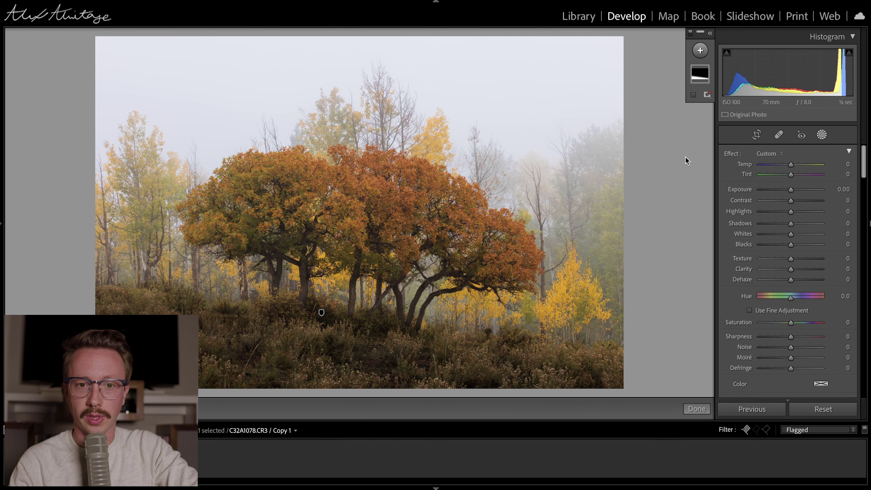
key("ctrl+z")
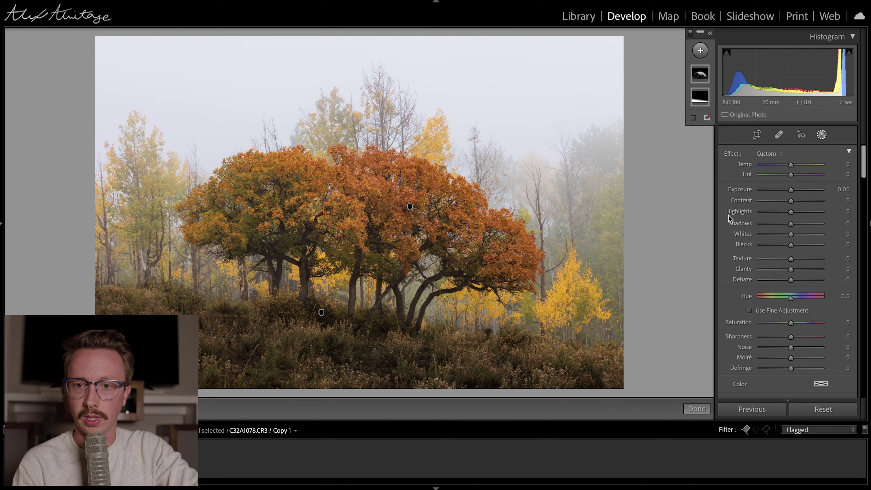
Step: Leave masking and return to the photo's global adjustments
left_click(822, 135)
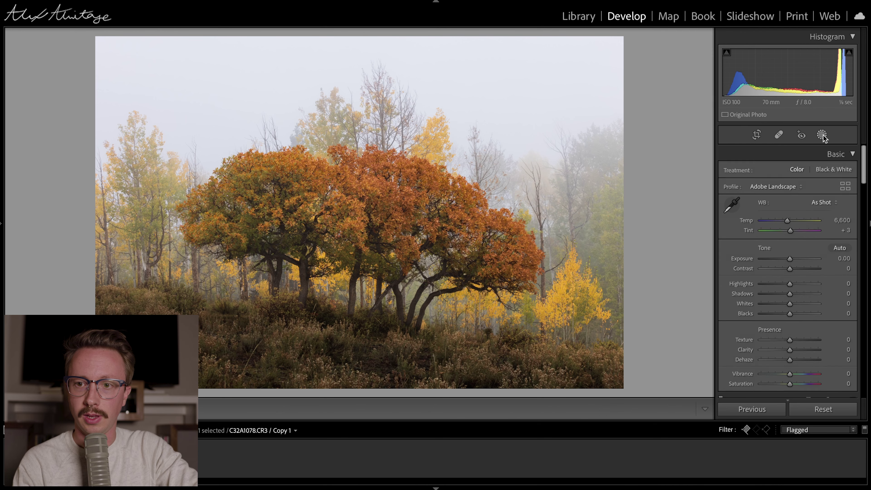
Step: Add a new radial gradient mask across the orange trees and adjust its shape and position to fit the canopy
left_click(822, 134)
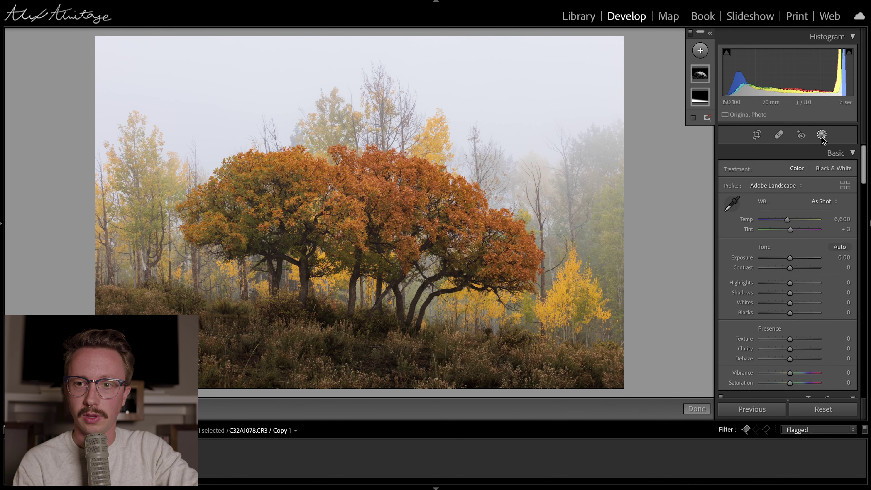
left_click(701, 52)
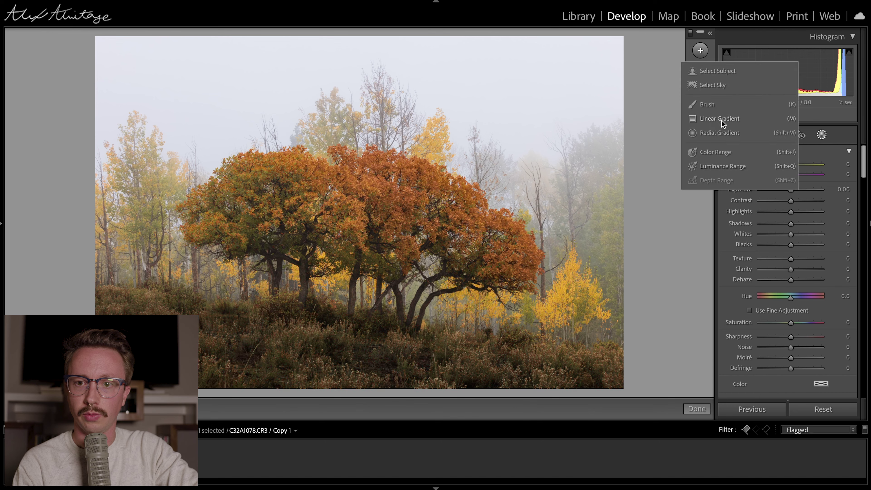
left_click(721, 127)
mouse_move(293, 180)
left_mouse_down()
mouse_move(479, 263)
mouse_move(625, 314)
left_mouse_up()
left_click_drag(570, 253, 551, 304)
left_click_drag(295, 182, 374, 213)
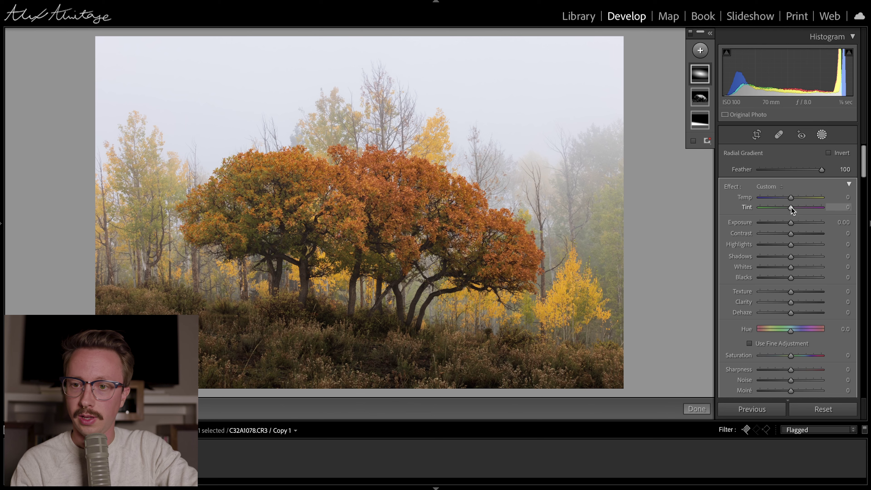
Step: Give the radial mask tint 12, exposure 0.11, whites 40, dehaze 16 and reduced highlights, and leave masking
left_click_drag(790, 207, 795, 207)
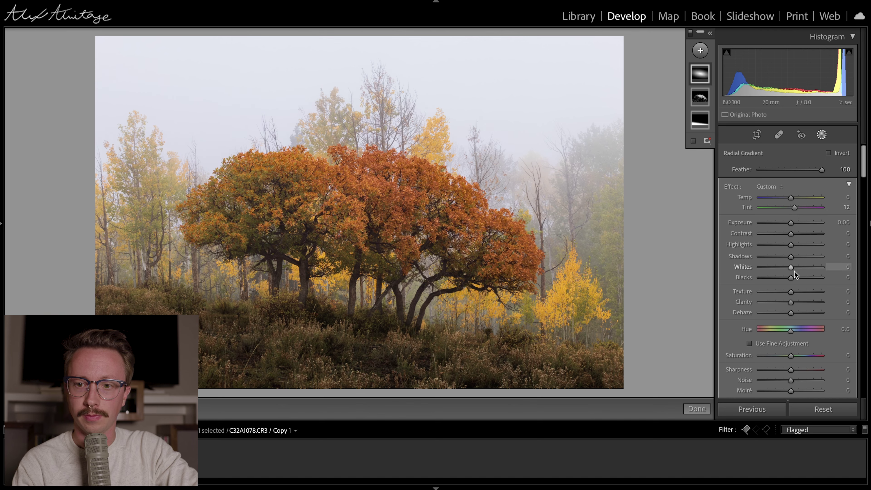
left_click_drag(791, 269, 782, 244)
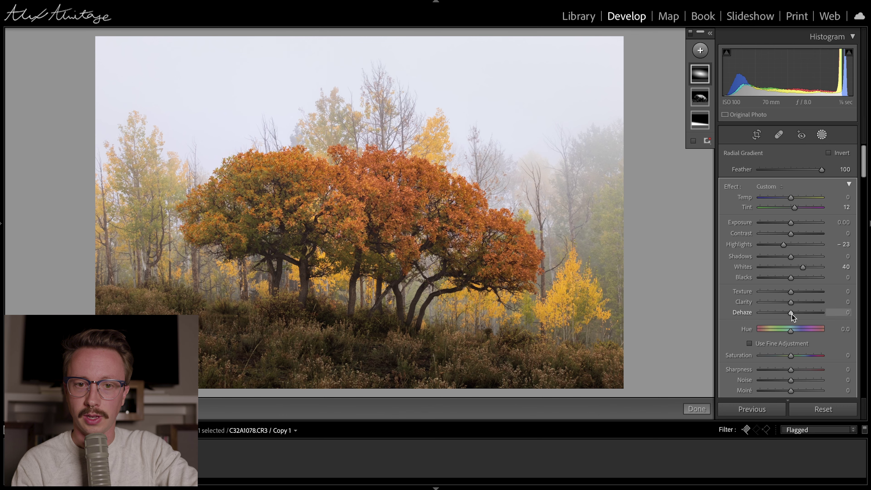
left_click_drag(795, 314, 795, 315)
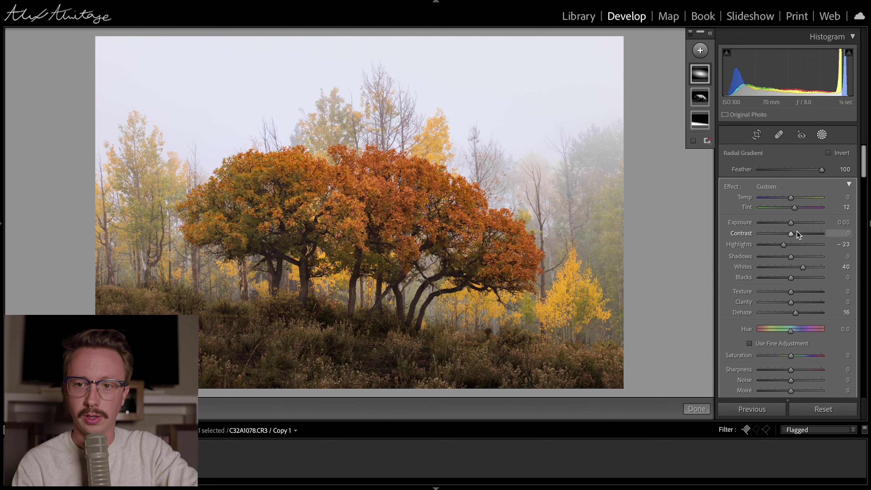
left_click_drag(792, 224, 793, 224)
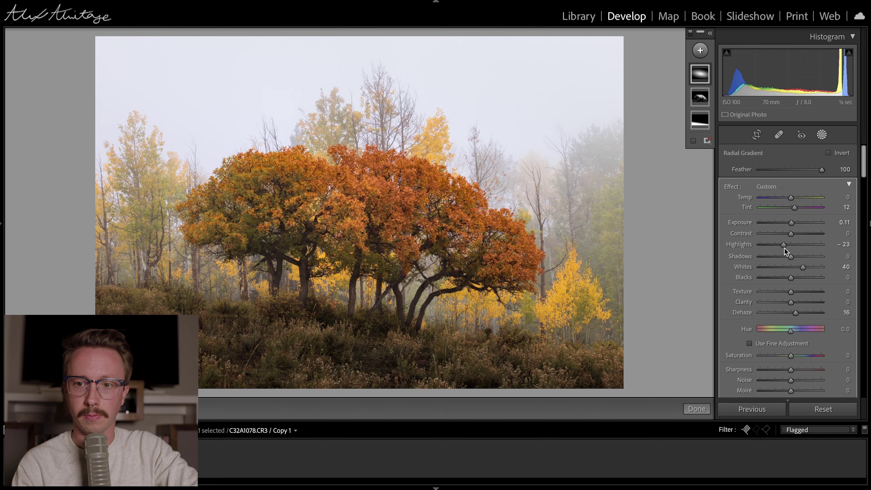
left_click_drag(784, 245, 780, 244)
left_click(824, 139)
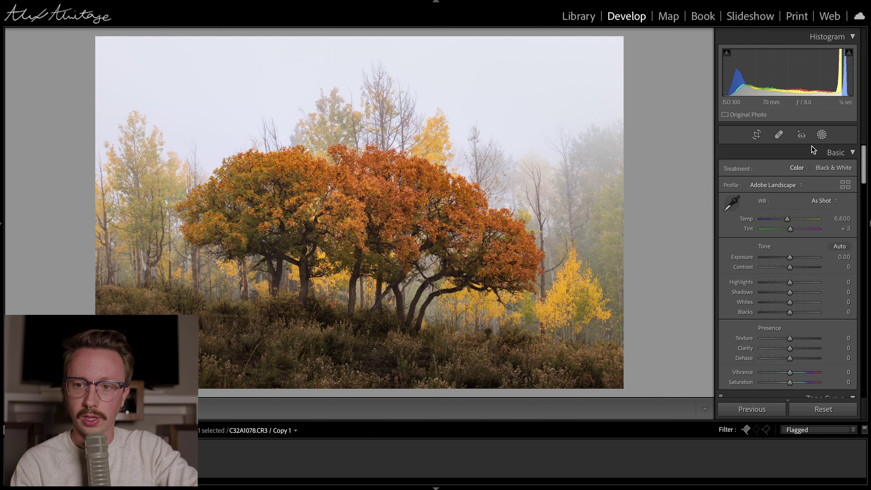
Step: Set the photo's global highlights to −43, clarity to −19, dehaze to +13 and saturation to −5
left_click_drag(790, 282, 778, 283)
double_click(781, 282)
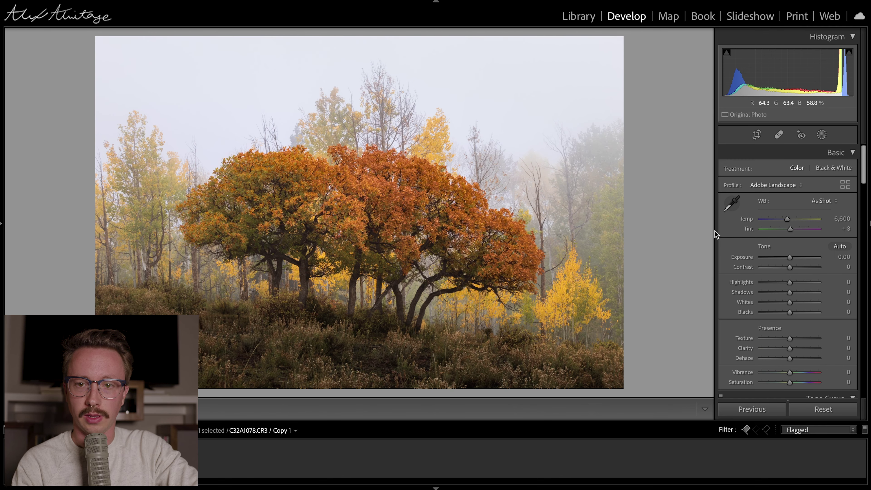
left_click_drag(777, 283, 777, 283)
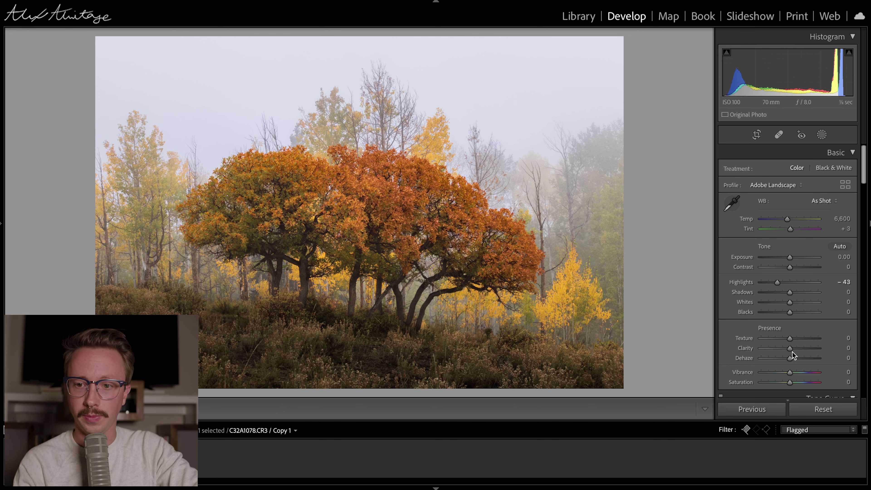
left_click_drag(788, 348, 786, 348)
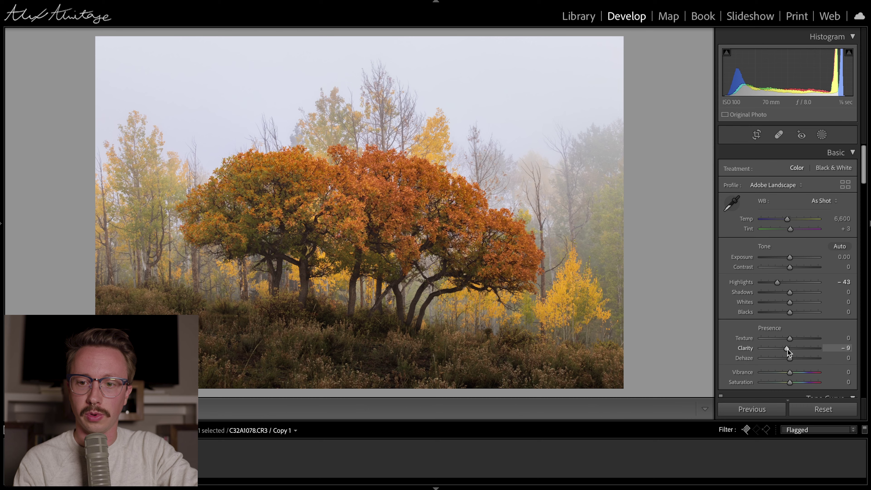
left_click_drag(787, 350, 784, 349)
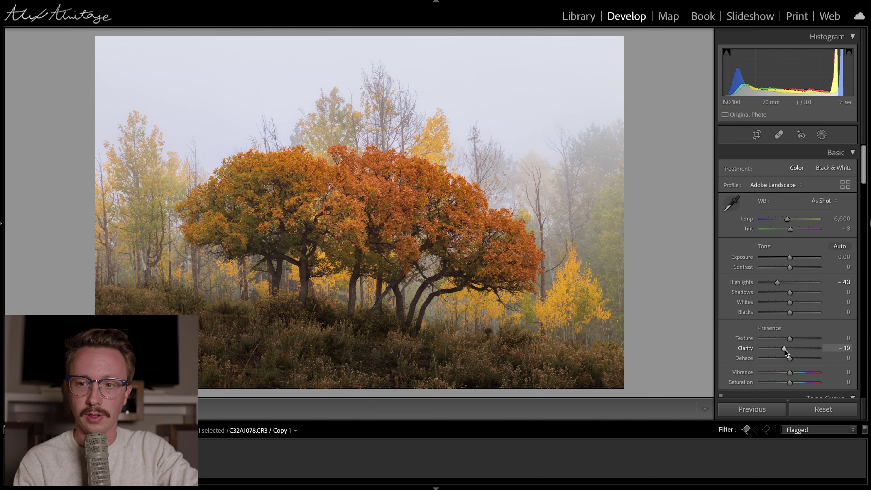
left_click_drag(790, 357, 793, 358)
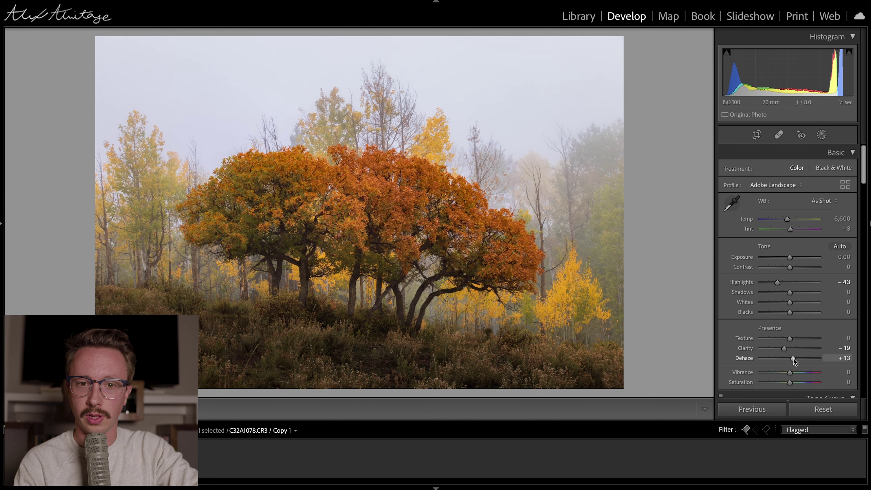
double_click(787, 382)
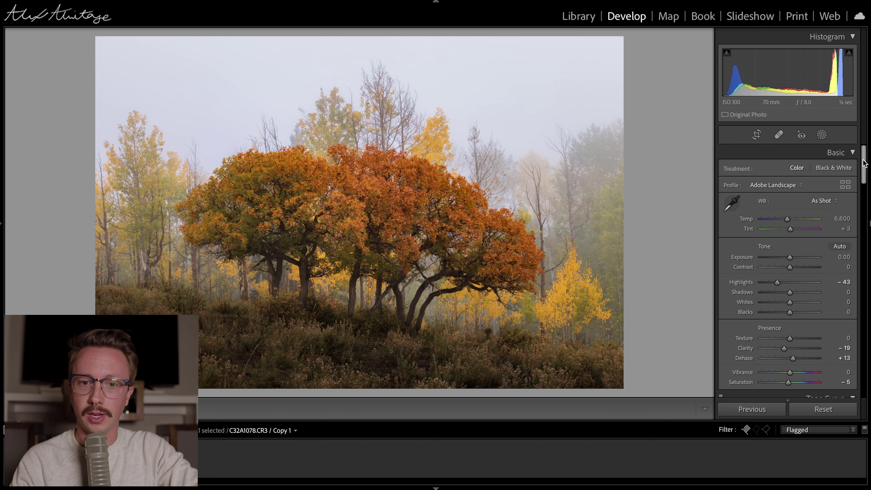
Step: Set the photo's sharpening amount to 71 and its masking to 10, using the mask preview
left_click_drag(863, 163, 857, 288)
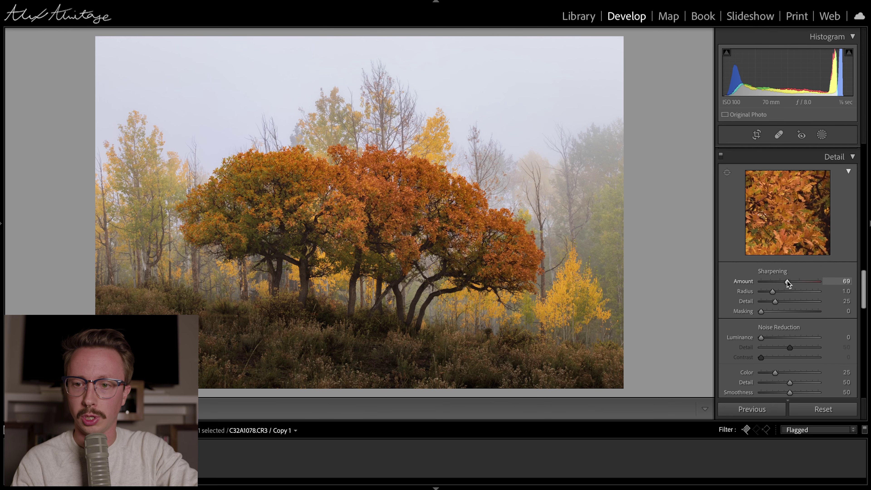
left_click_drag(788, 283, 788, 284)
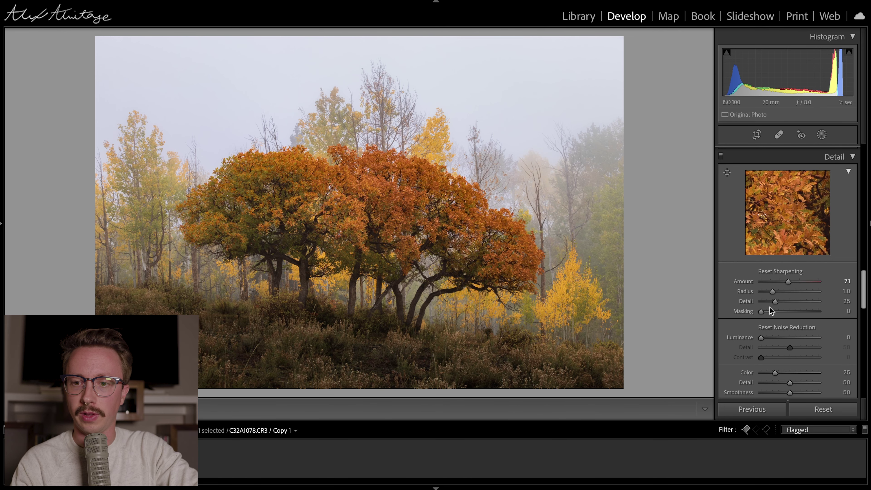
left_click(762, 313, "alt")
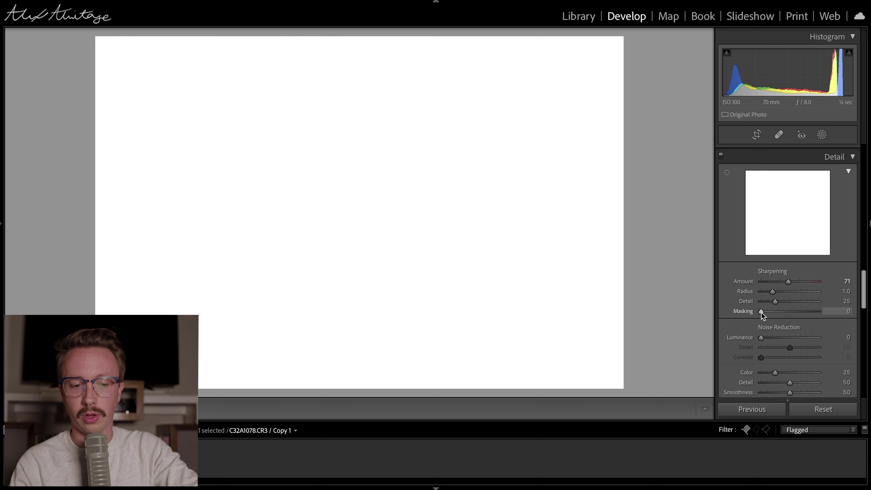
left_click_drag(761, 312, 765, 312)
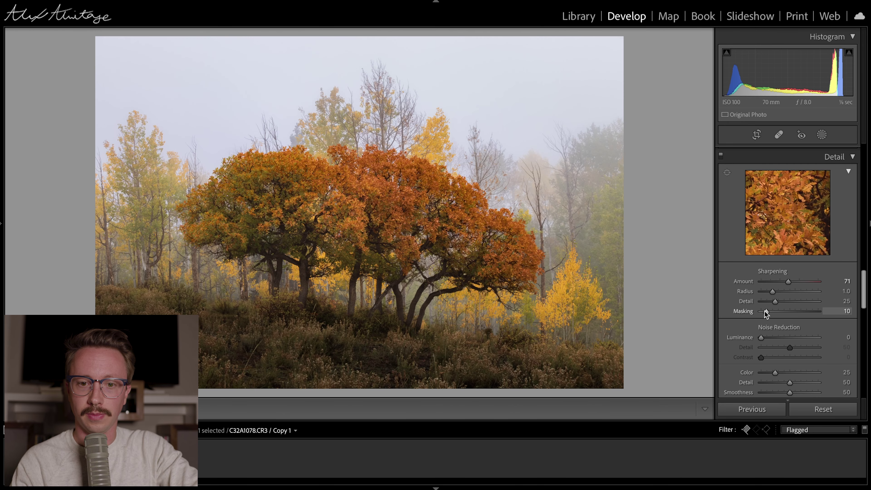
Step: Crop a narrow strip off both the right and left edges of the photo with a custom aspect ratio
left_click(756, 134)
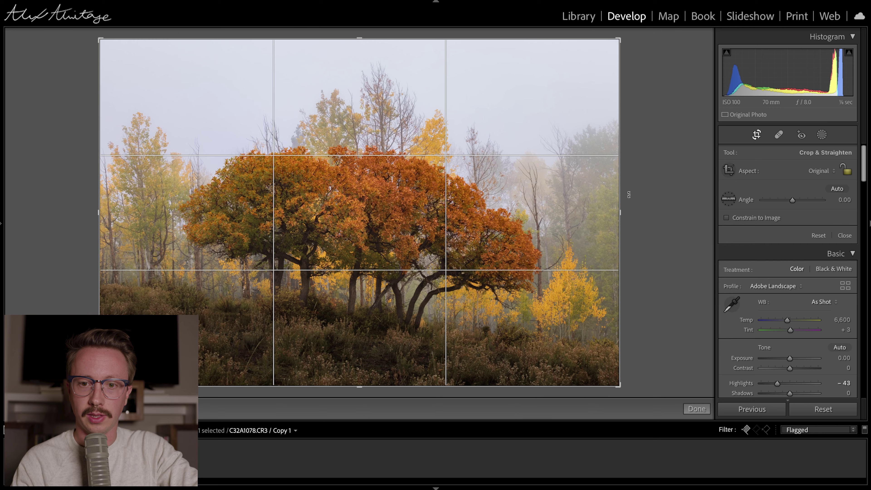
left_click_drag(623, 205, 617, 208)
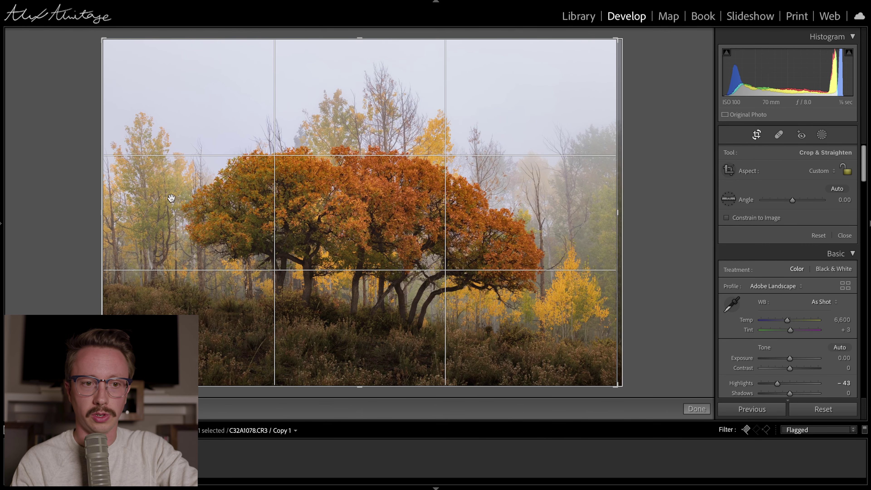
left_click_drag(108, 208, 112, 204)
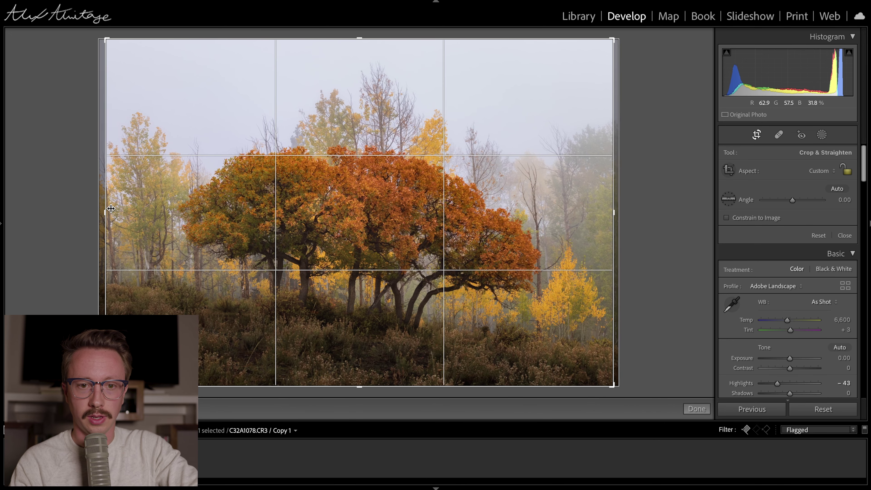